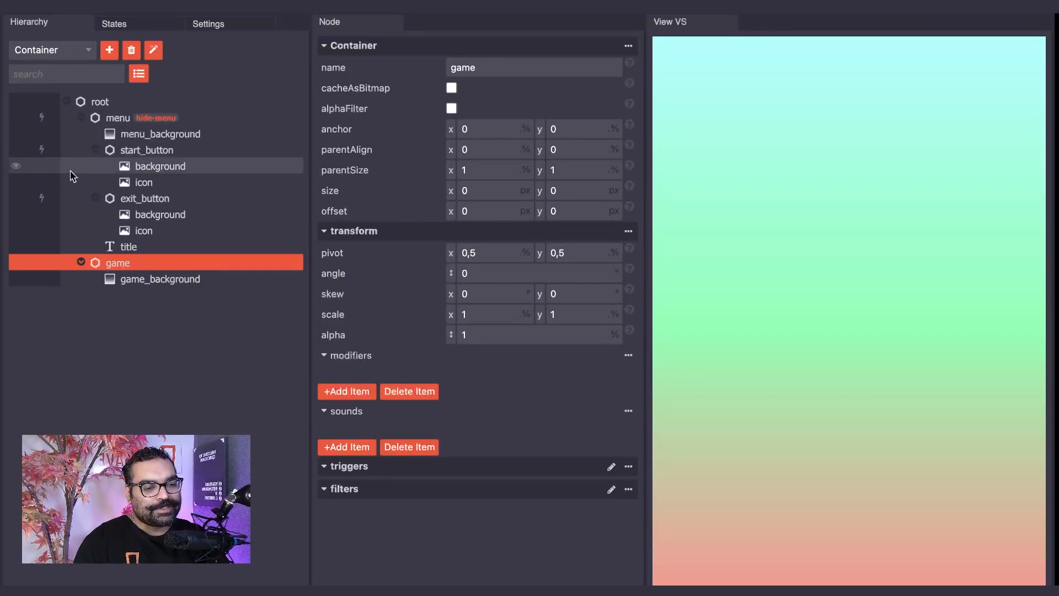
Add a Grid node inside the game container and name it map_grid
click(80, 52)
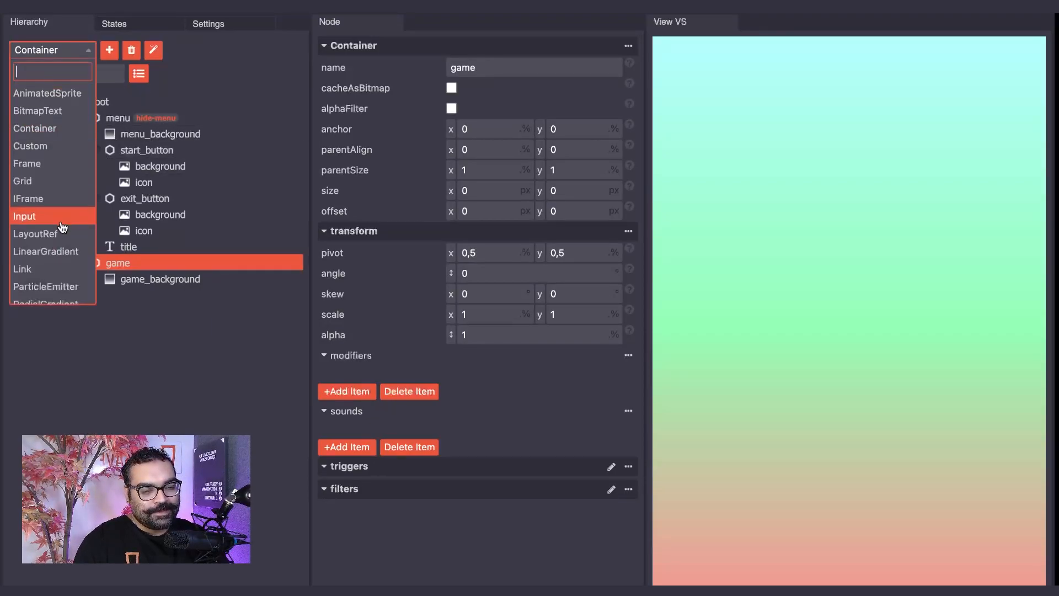
scroll(62, 227, down, 2)
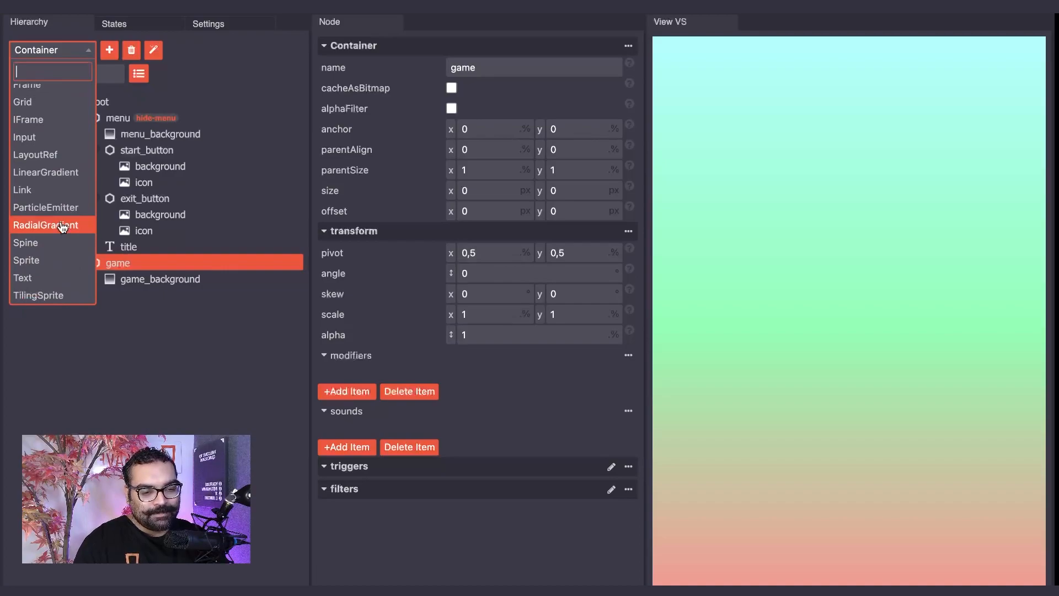
scroll(60, 223, up, 3)
click(50, 179)
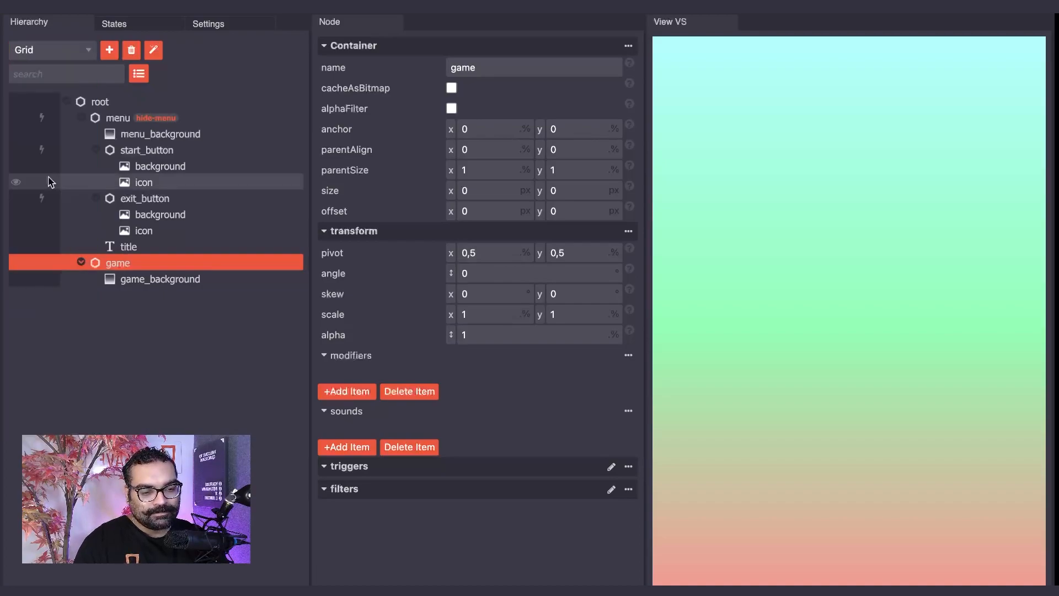
click(113, 55)
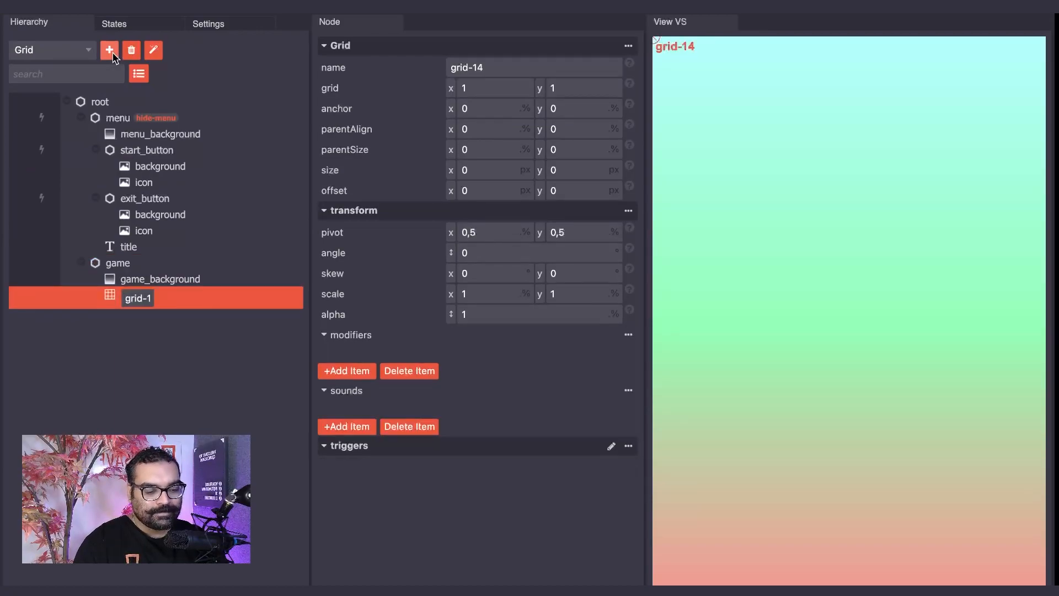
key(super+a)
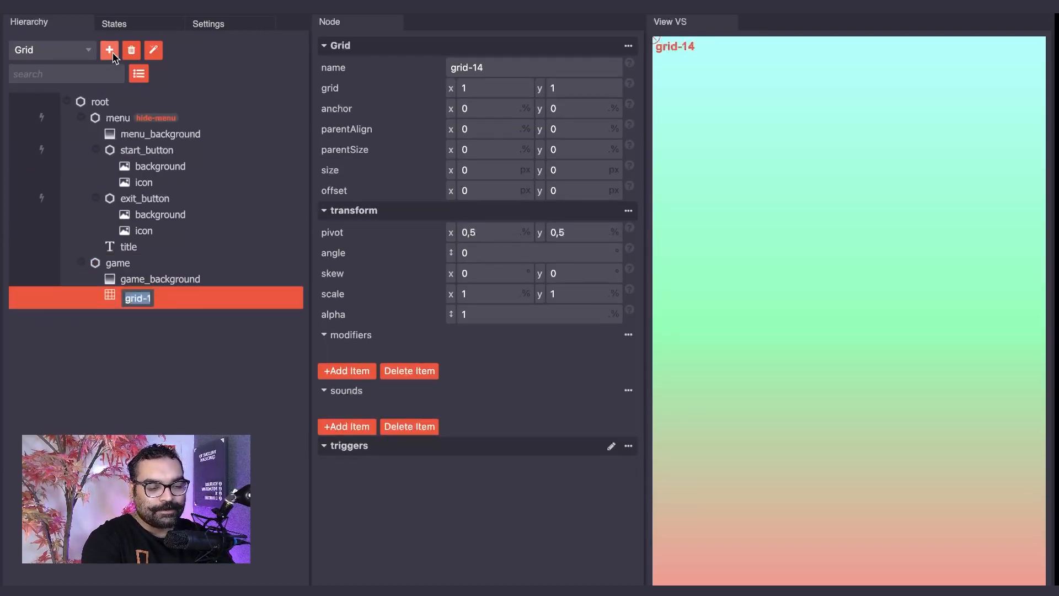
text(map)
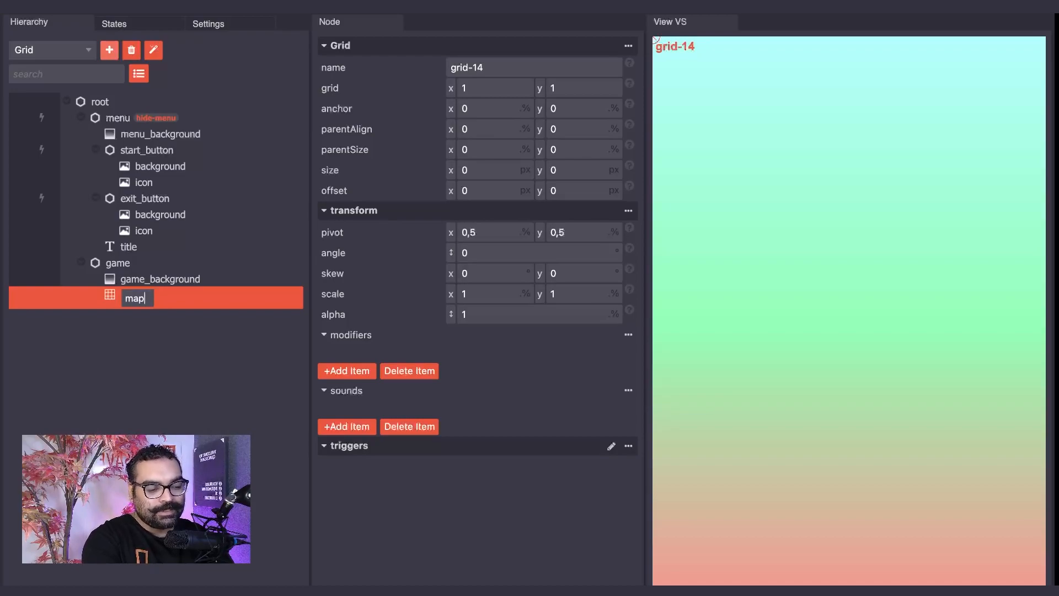
text(_grid)
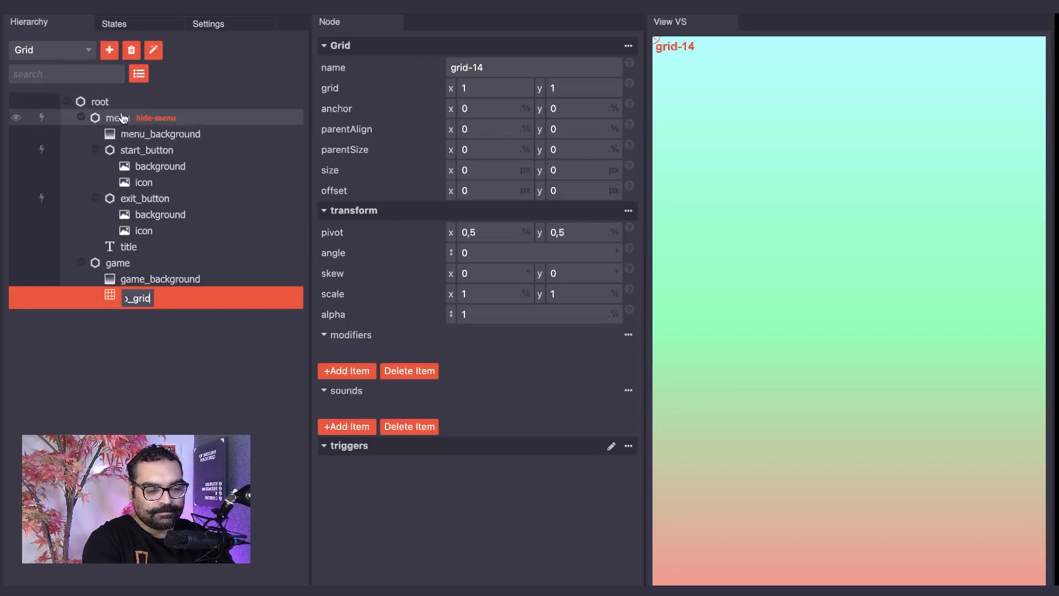
click(183, 301)
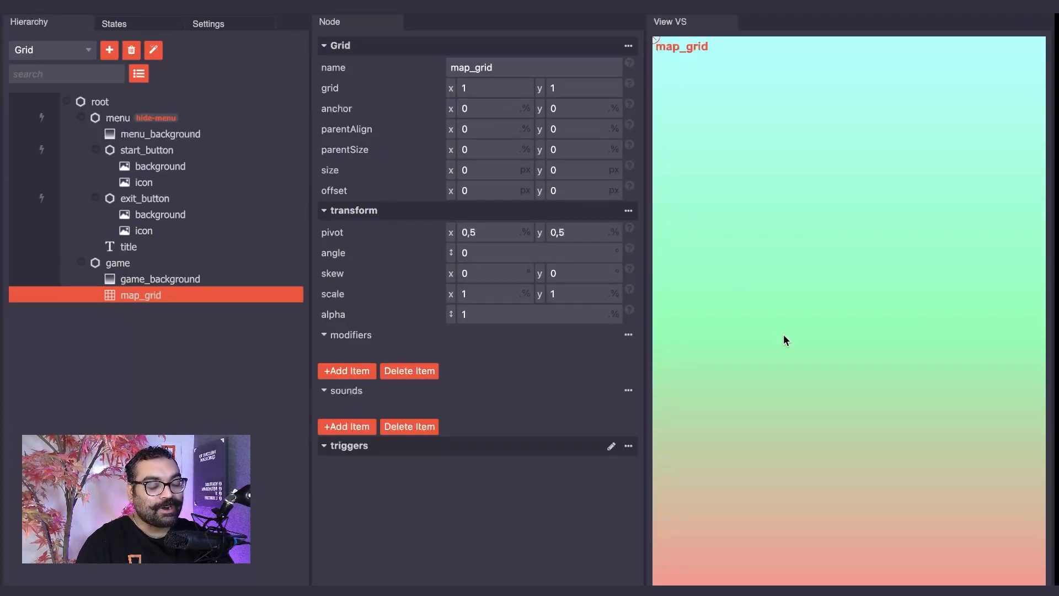
Set both the anchor and the parentAlign of map_grid to 0.5 in x and y
click(486, 110)
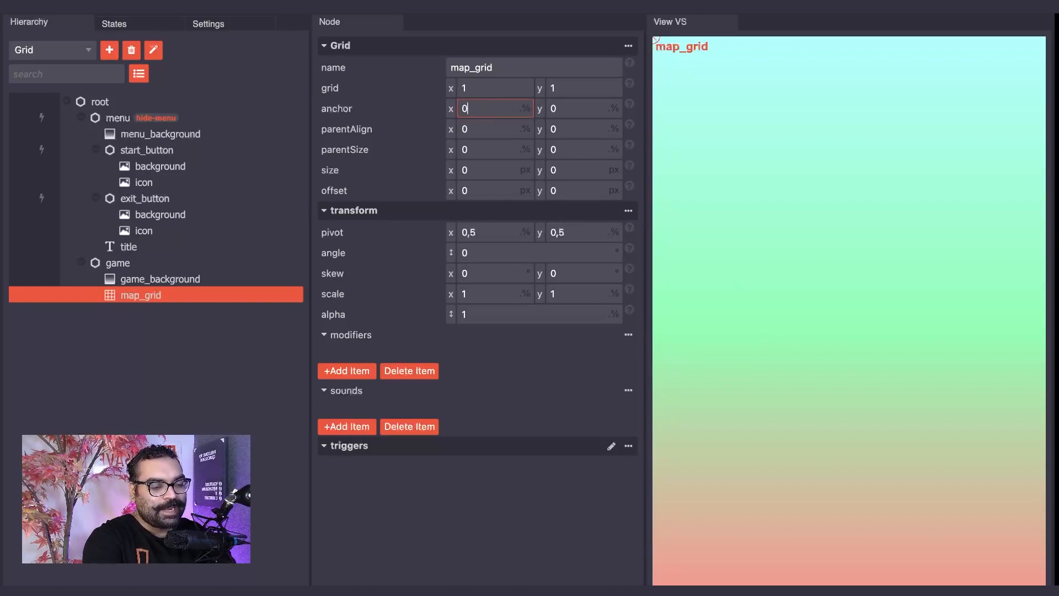
text(.5)
click(567, 108)
text(.5)
click(488, 128)
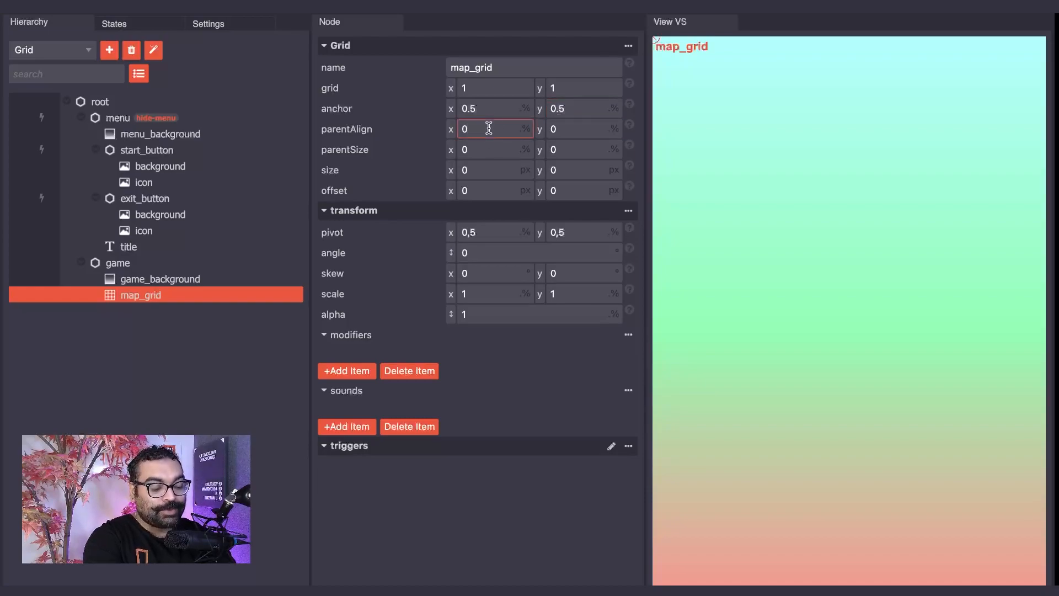
text(.5)
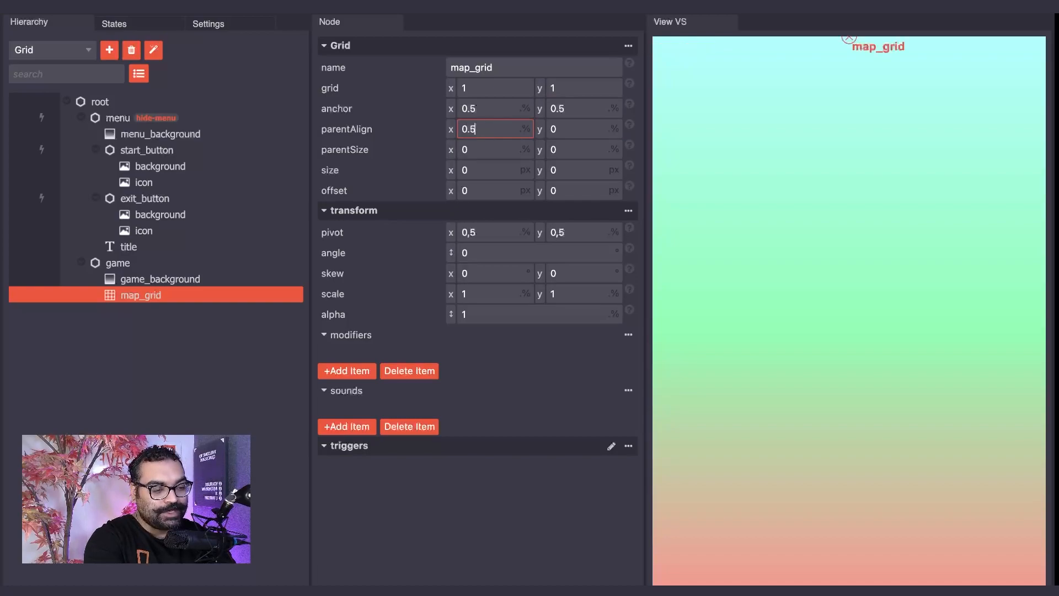
click(569, 128)
text(.5)
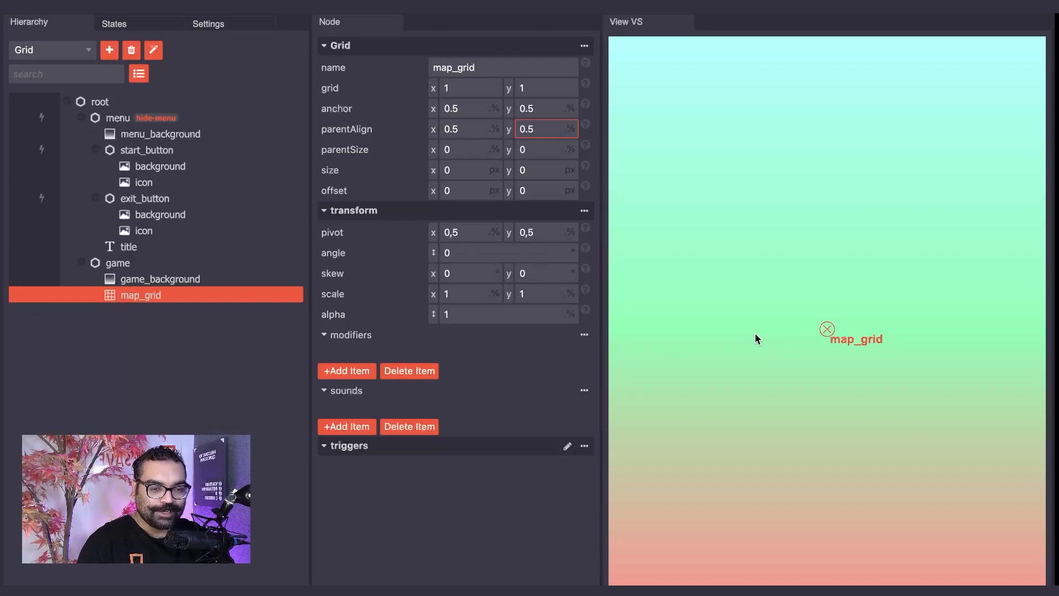
Set the size of map_grid to 800 px in x and 800 px in y
click(466, 164)
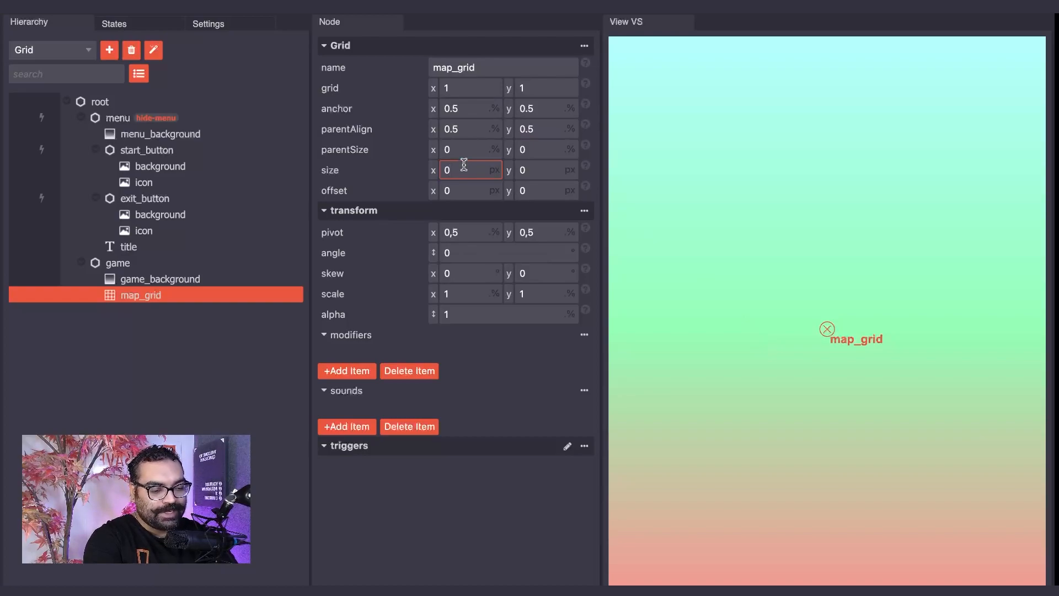
key(BackSpace)
text(800)
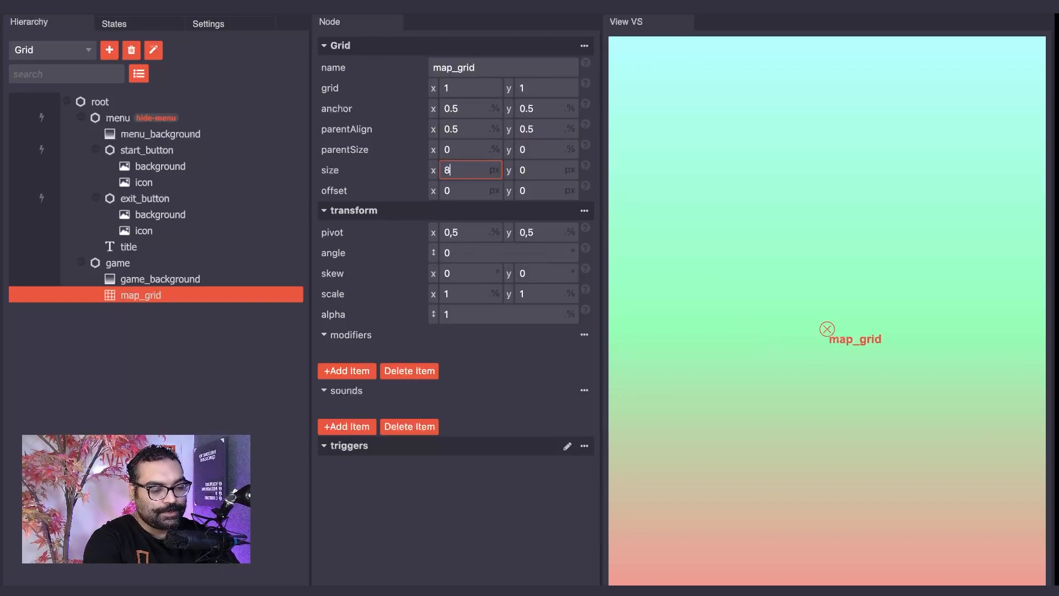
click(523, 167)
key(BackSpace)
text(800)
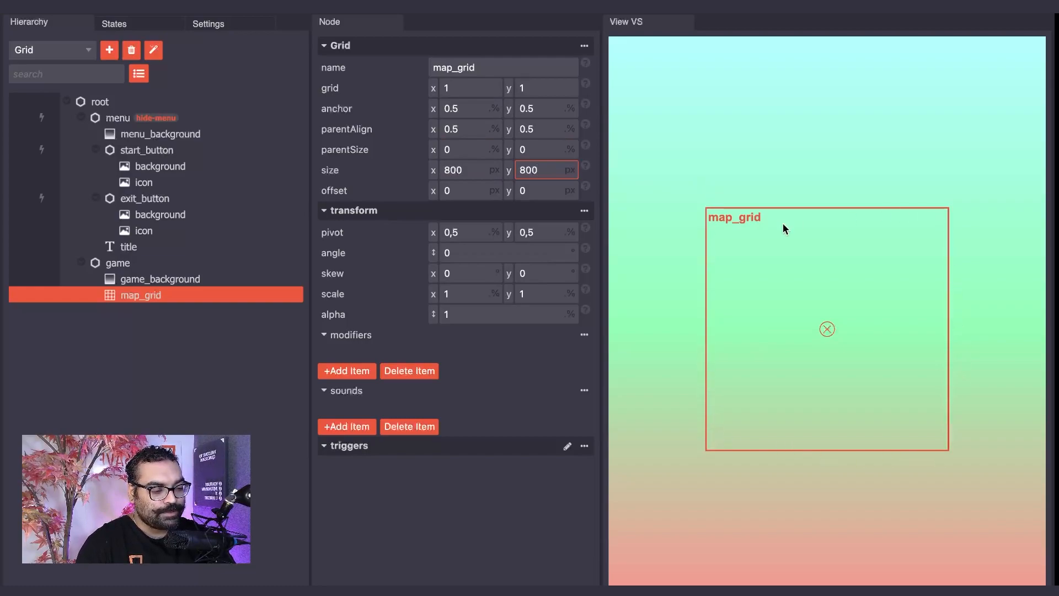
scroll(706, 294, down, 1)
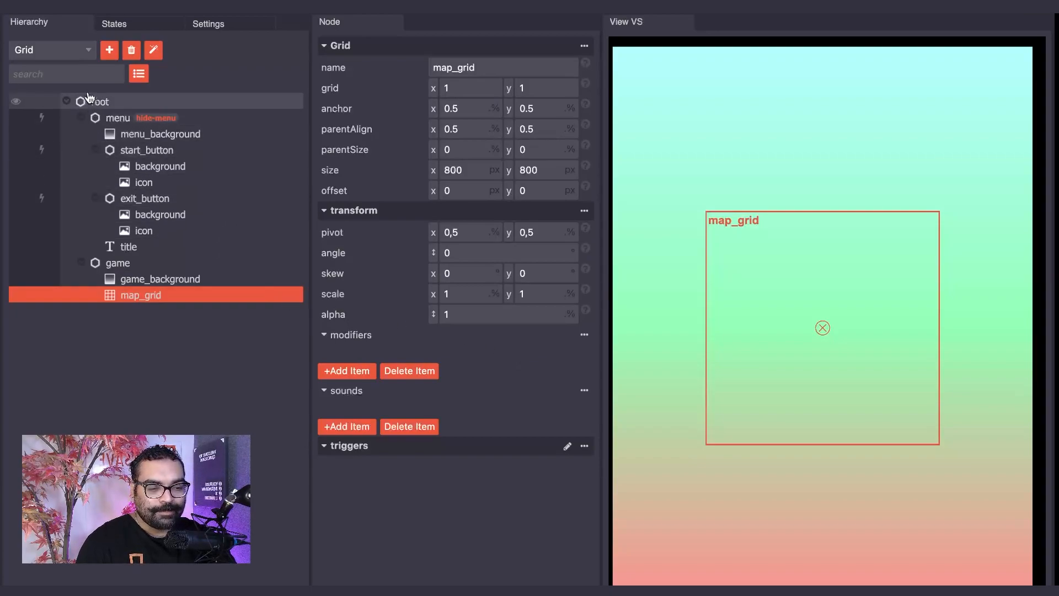
Add a Container node inside map_grid and name it item
click(78, 51)
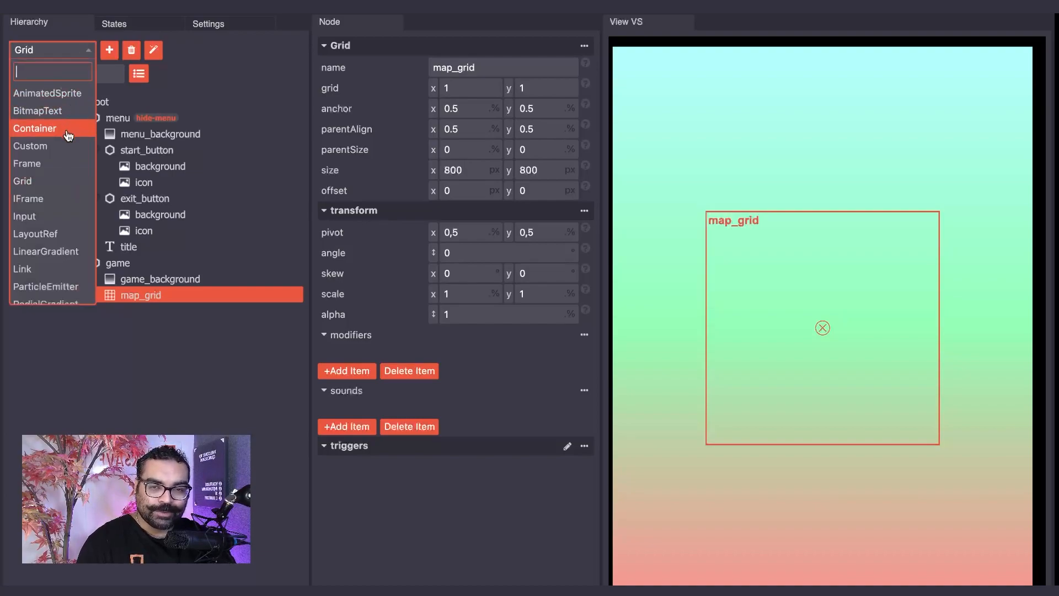
click(69, 135)
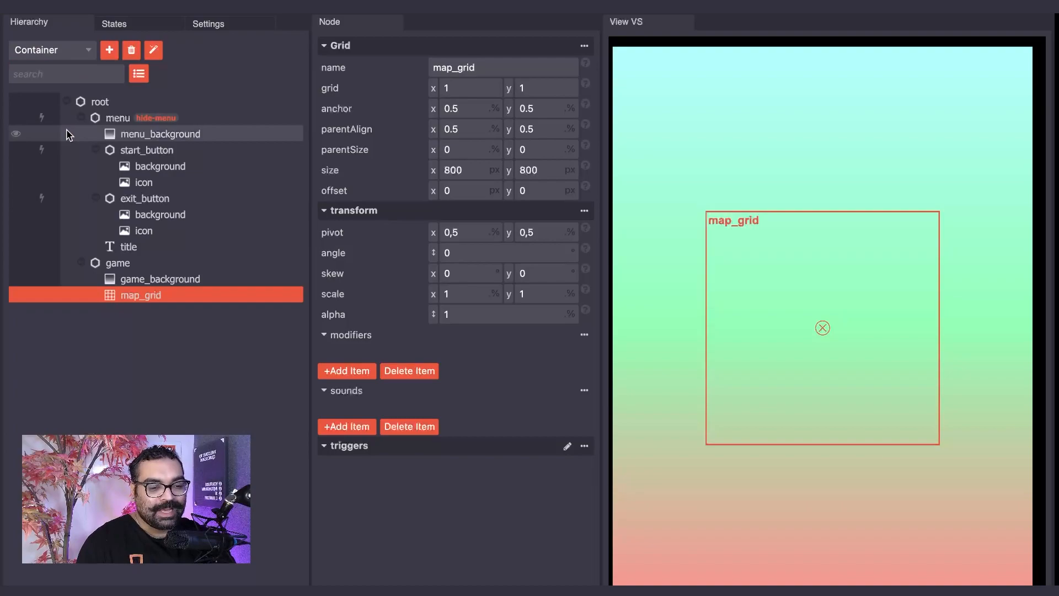
click(108, 50)
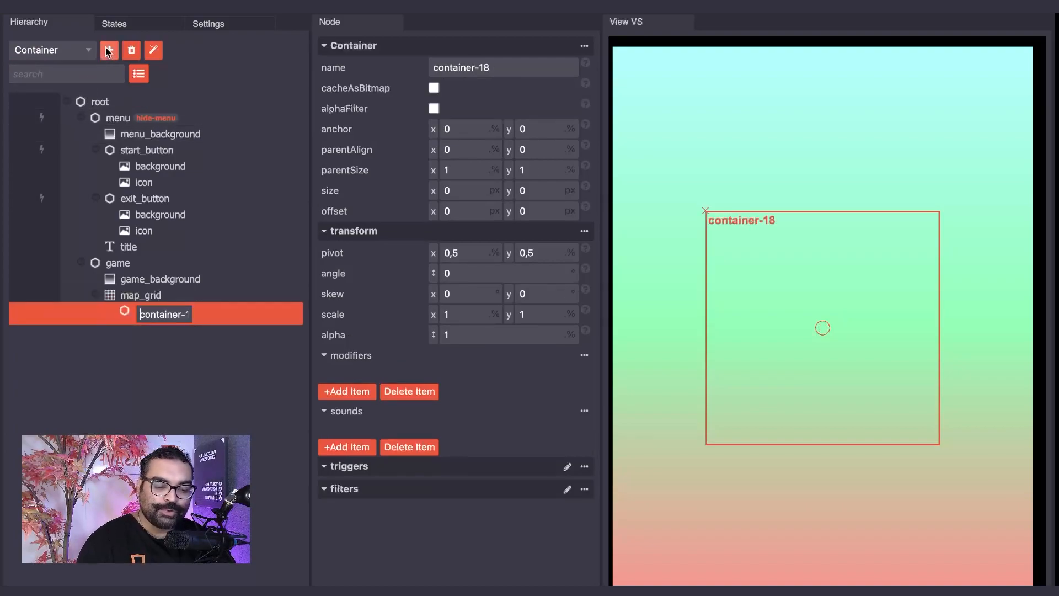
key(ctrl+a)
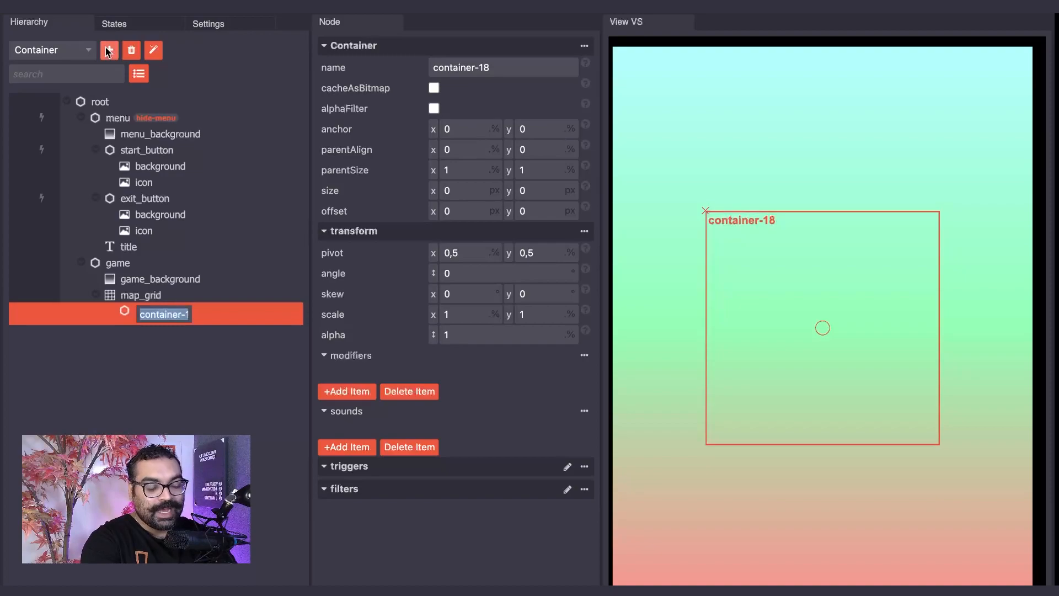
text(item)
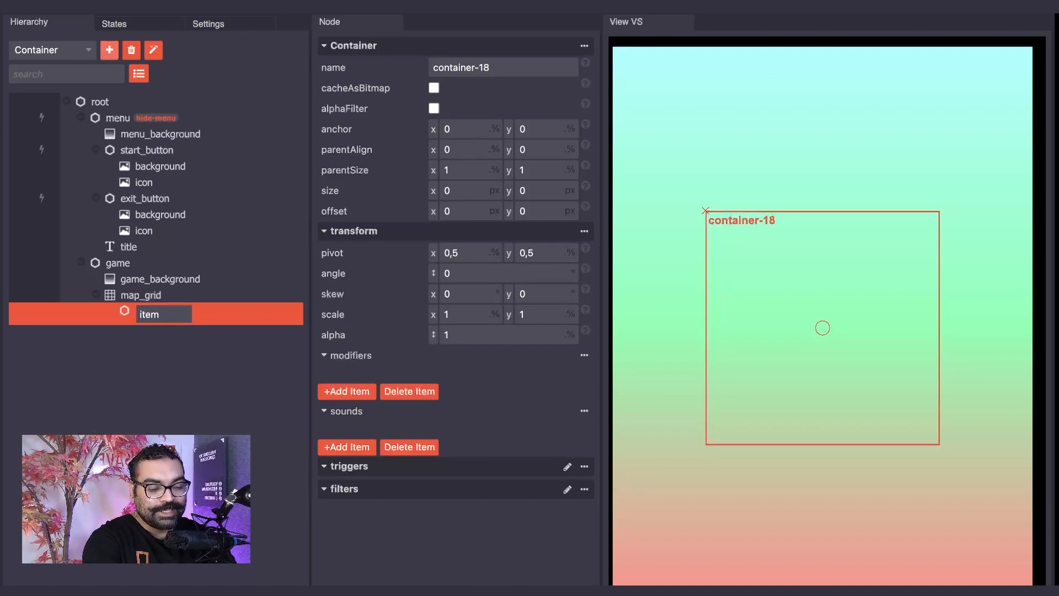
key(Return)
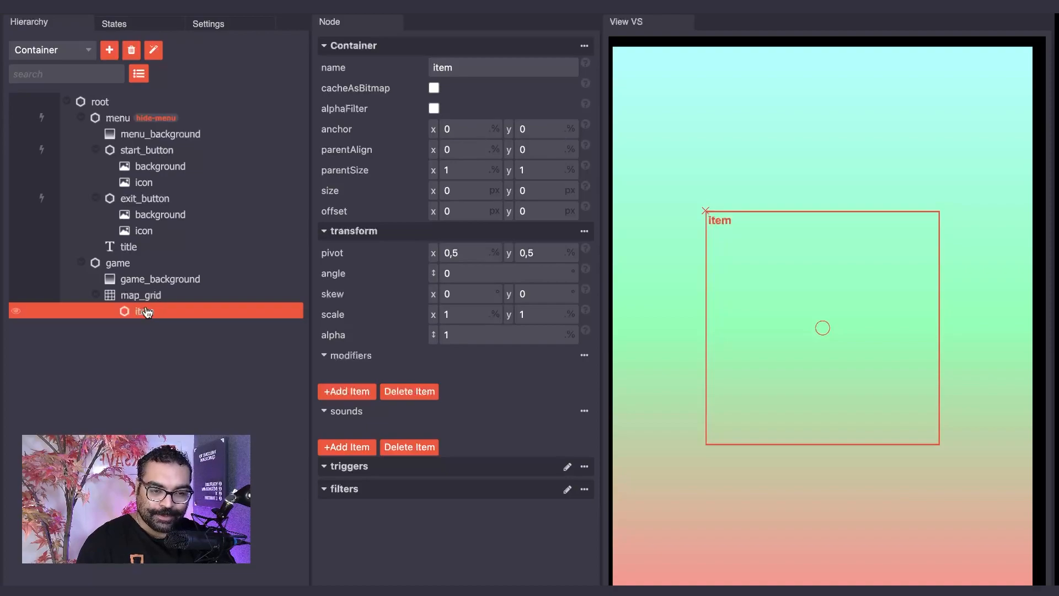
Add a LinearGradient node inside the item container and name it item_background
click(84, 51)
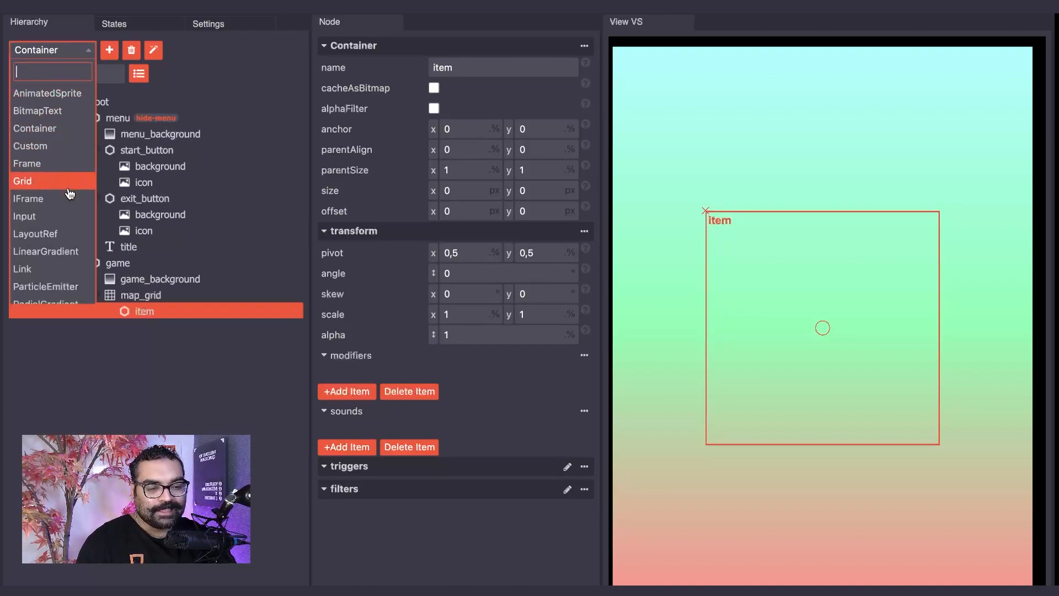
click(77, 251)
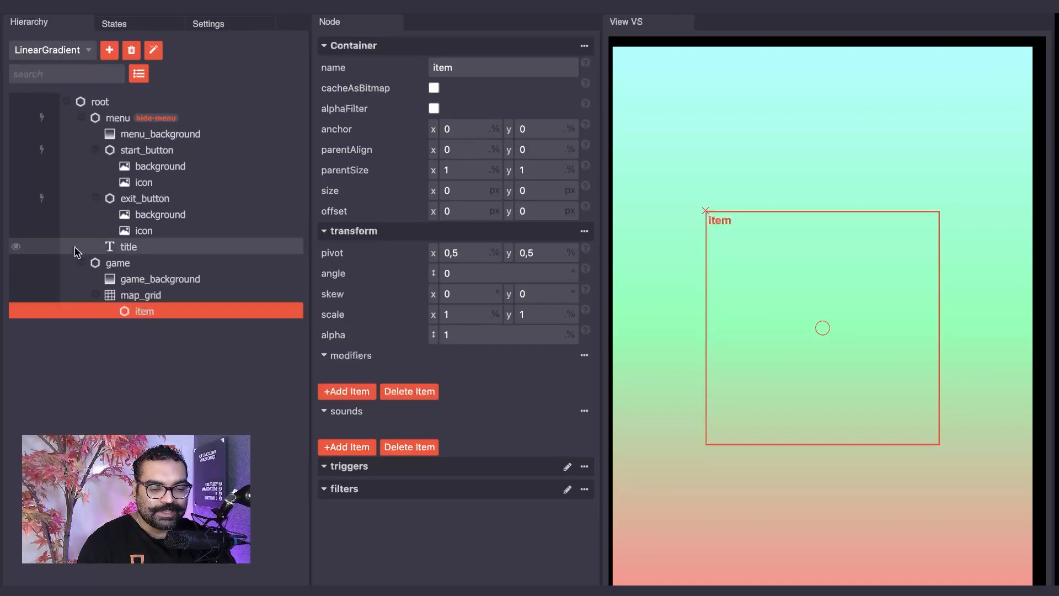
click(109, 51)
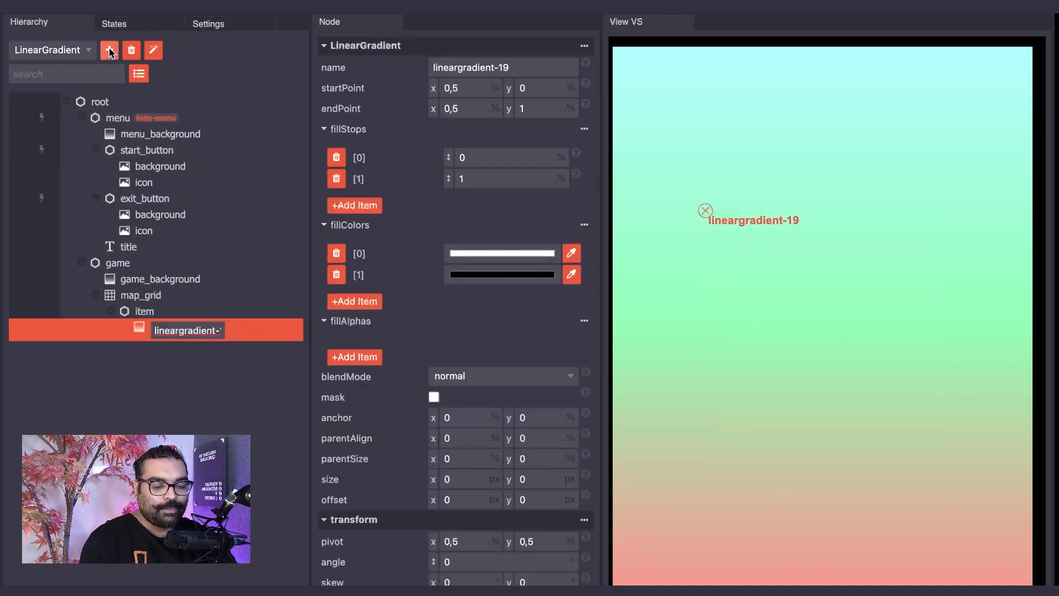
key(BackSpace)
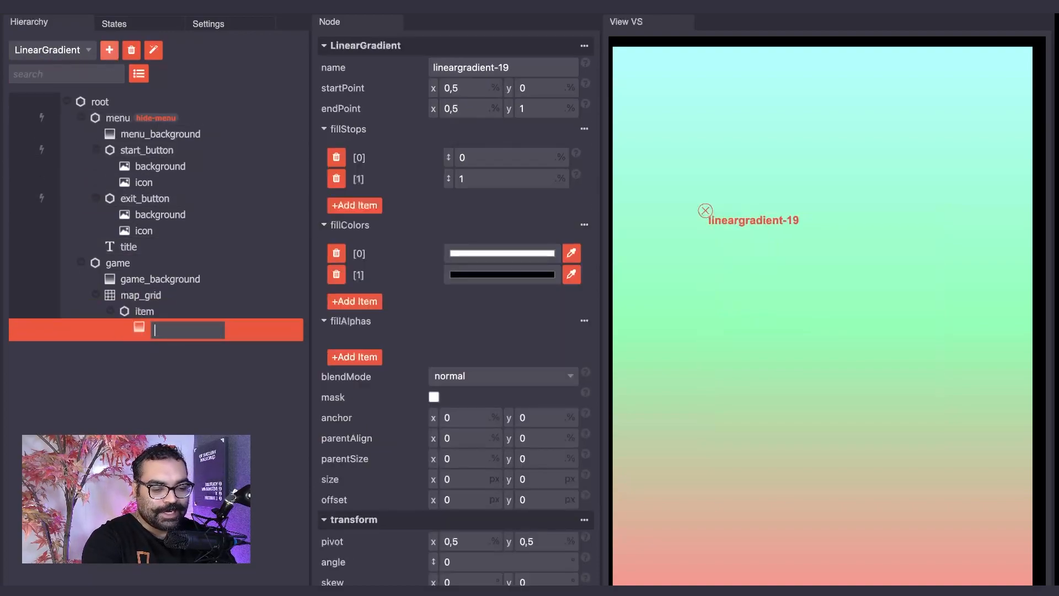
text(item)
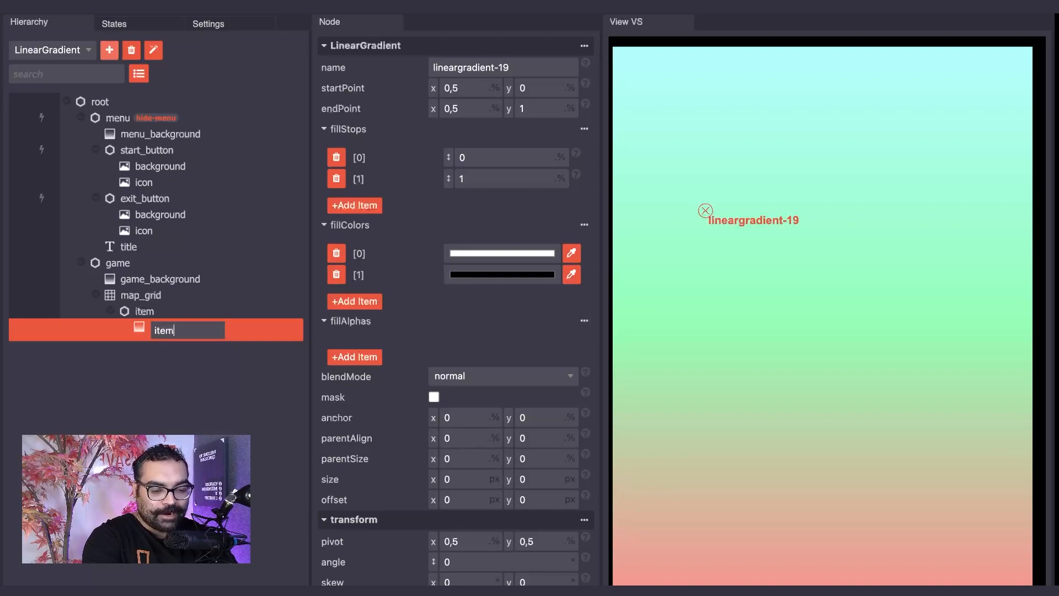
text(_background)
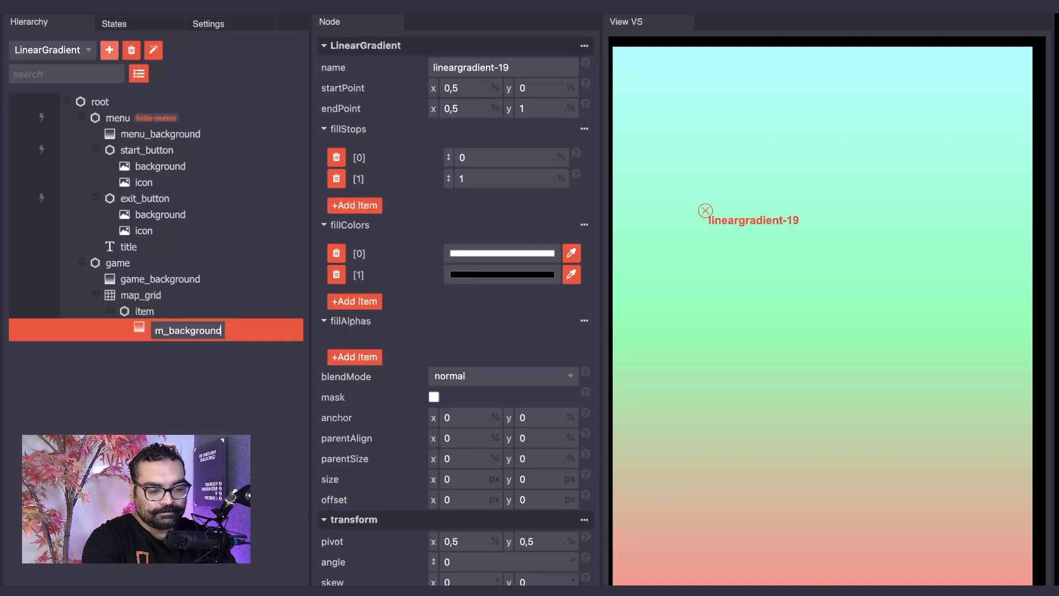
key(Return)
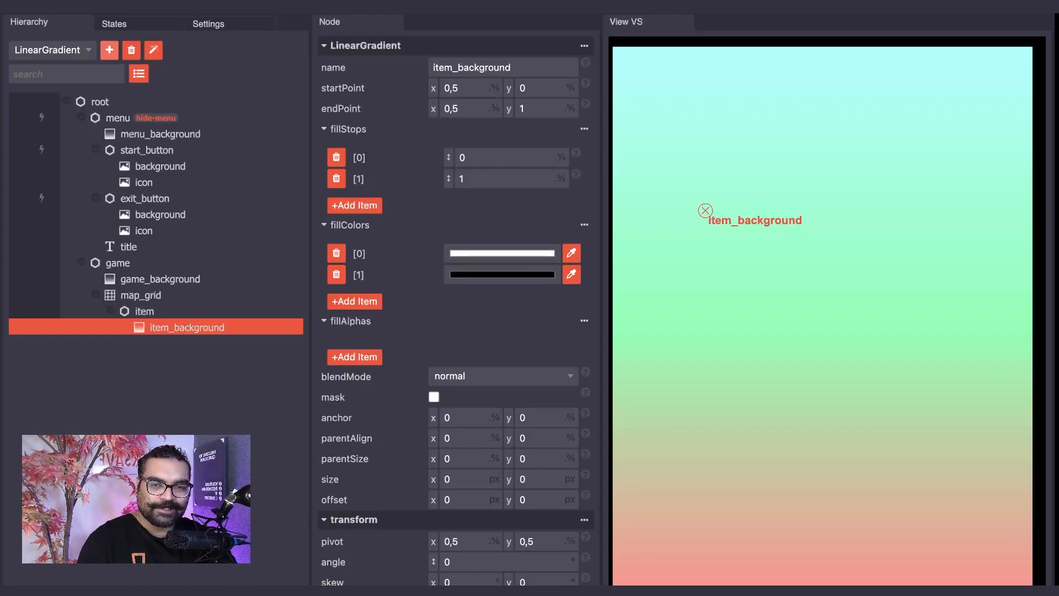
Delete the second fill color and fill stop of item_background, and set its parentSize to 1 in x and y
click(336, 275)
click(336, 179)
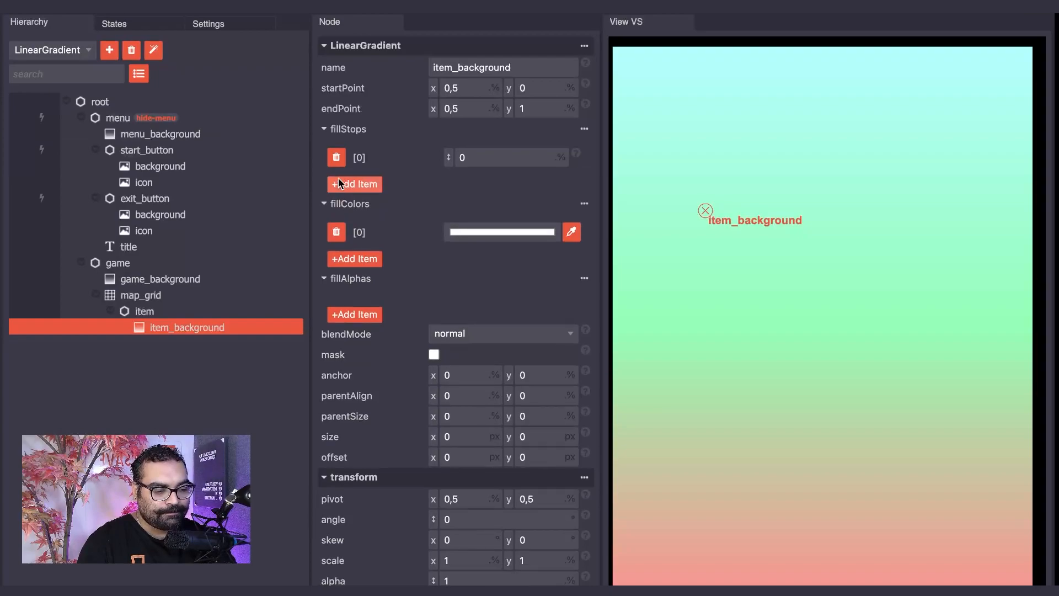
click(458, 416)
key(BackSpace)
text(1)
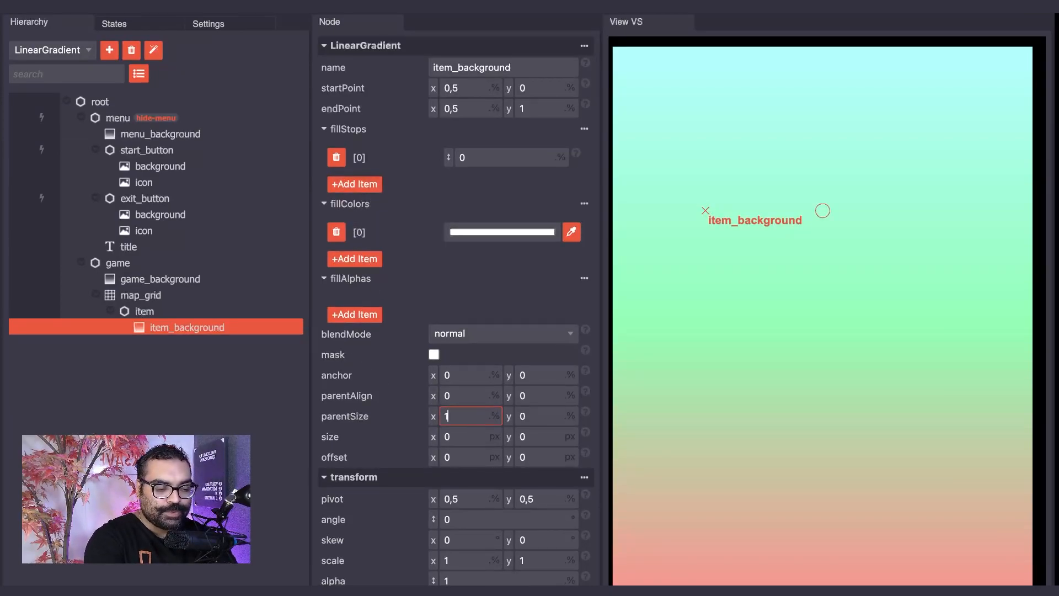
key(Tab)
key(BackSpace)
text(1)
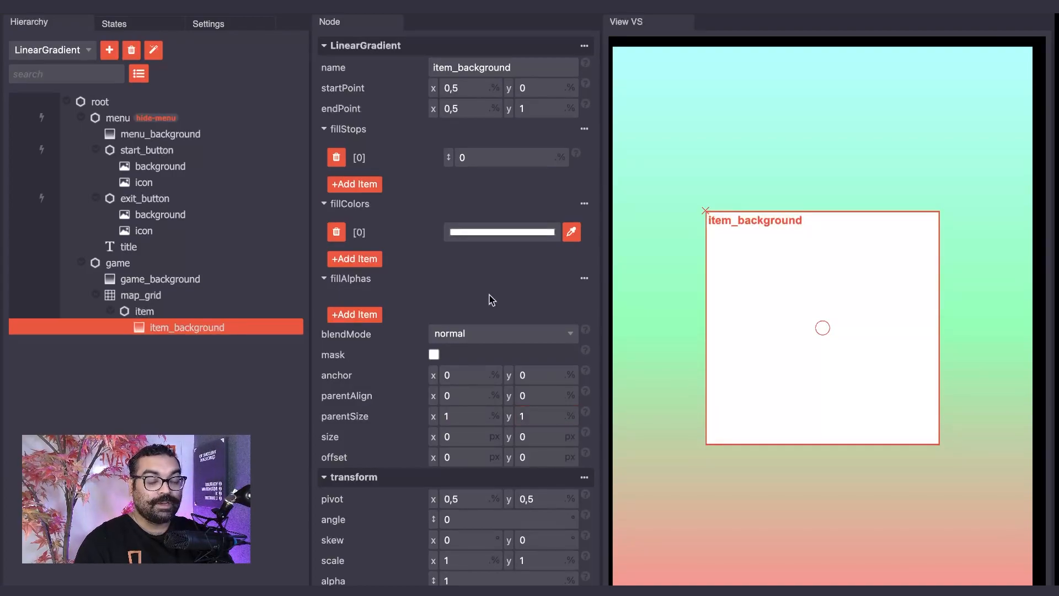
Set the grid property of map_grid to 5 in x and 5 in y
click(205, 298)
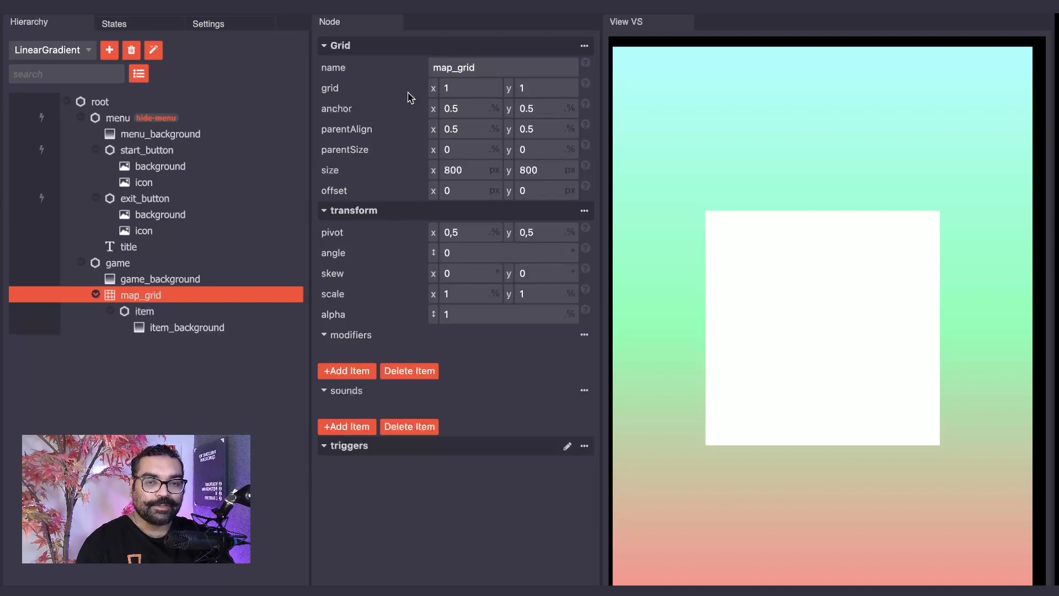
click(461, 89)
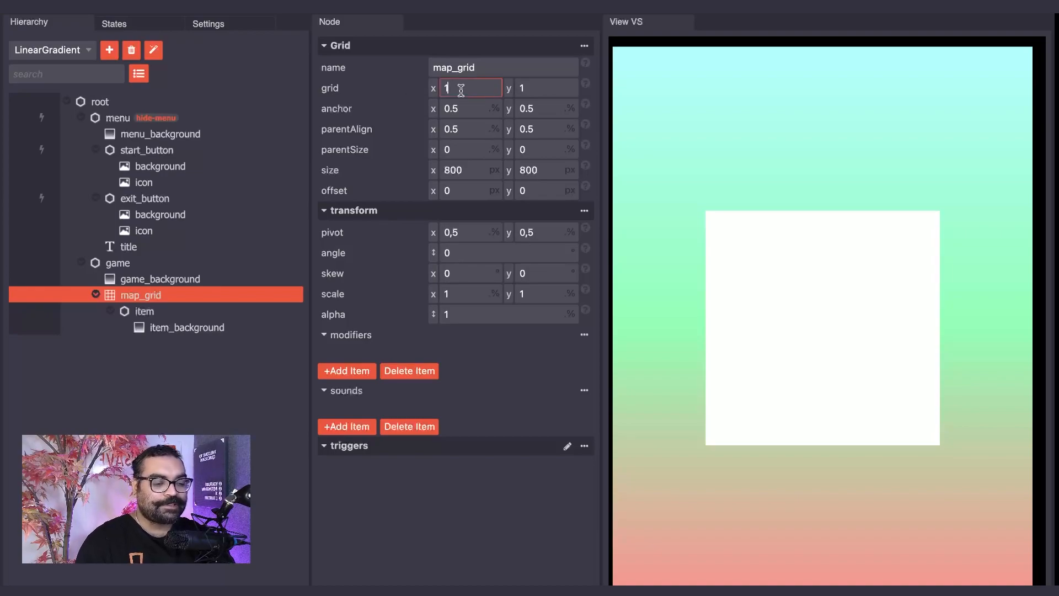
key(BackSpace)
text(5)
click(536, 86)
key(BackSpace)
text(5)
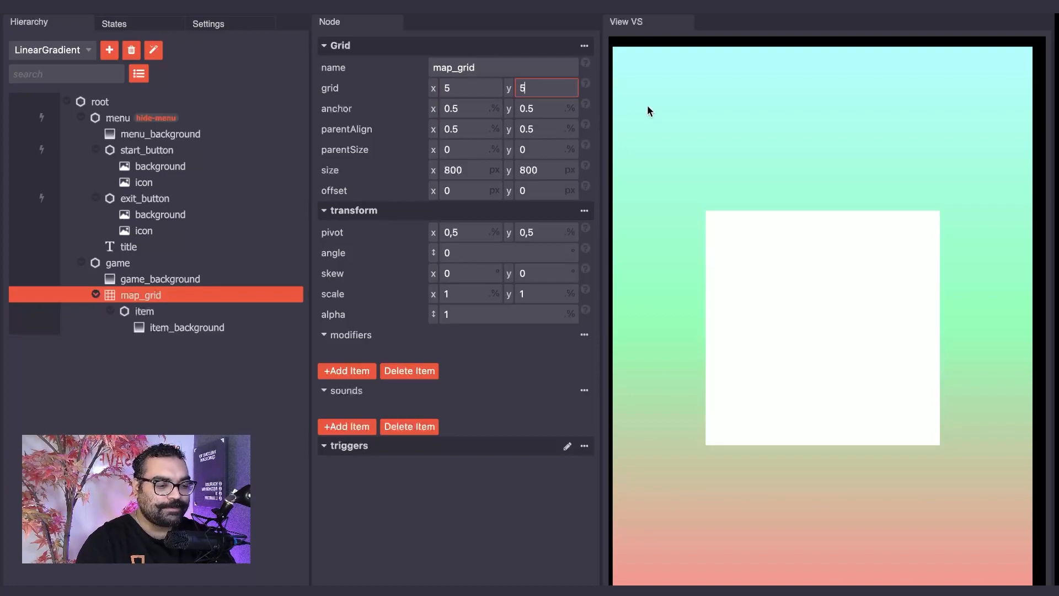
Set the parentSize of the item container to 0.85 in x and y
click(752, 248)
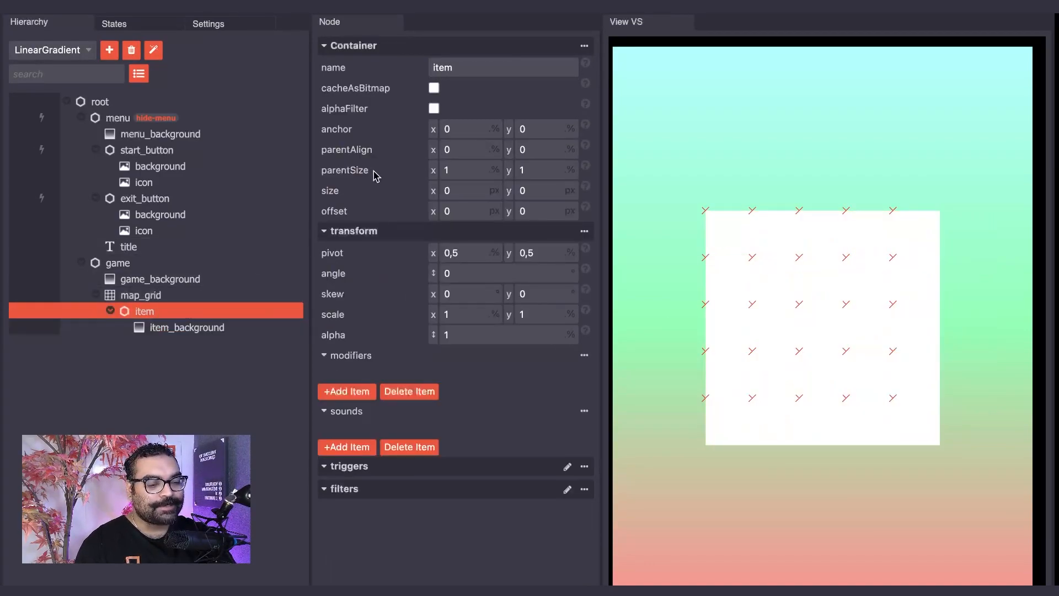
click(463, 168)
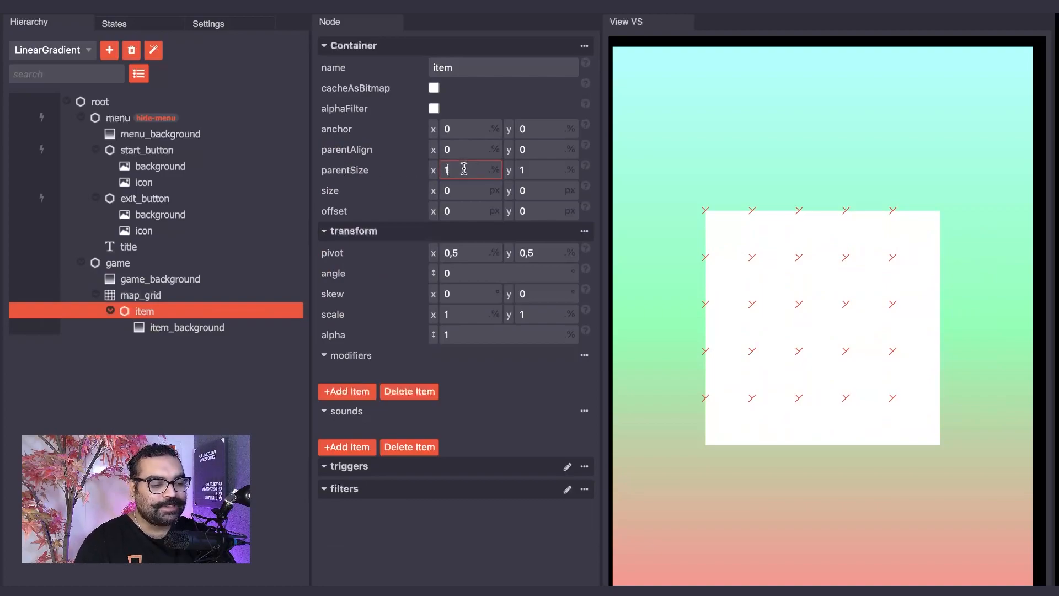
key(BackSpace)
text(0.85)
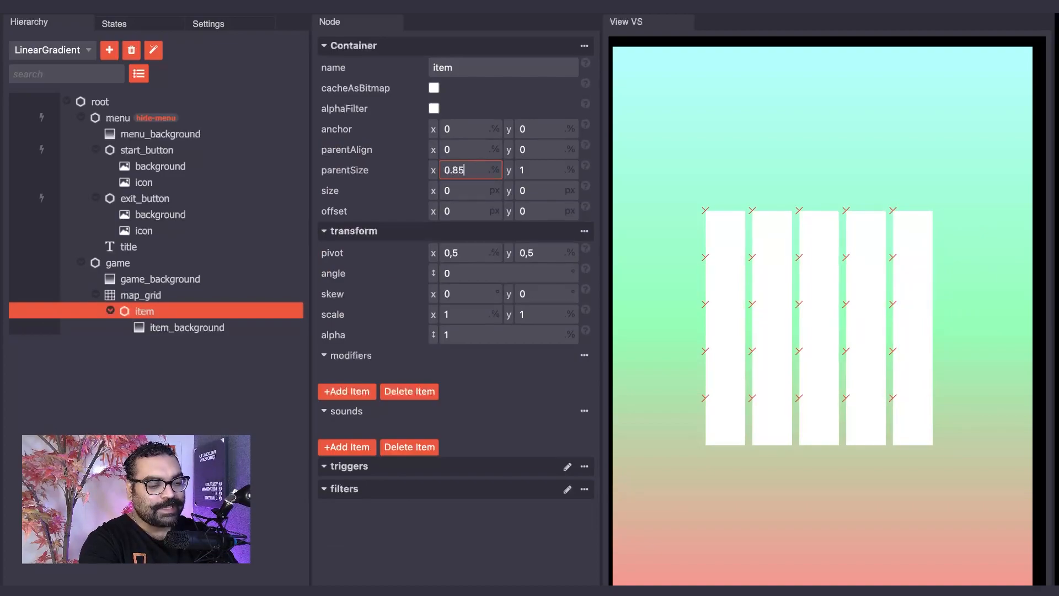
click(546, 168)
key(BackSpace)
text(0.85)
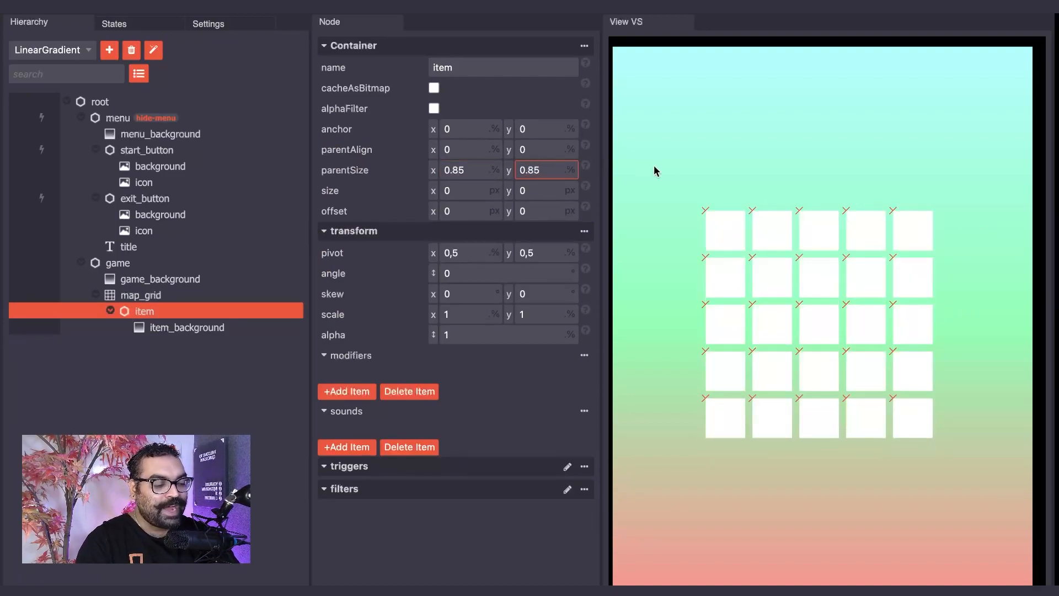